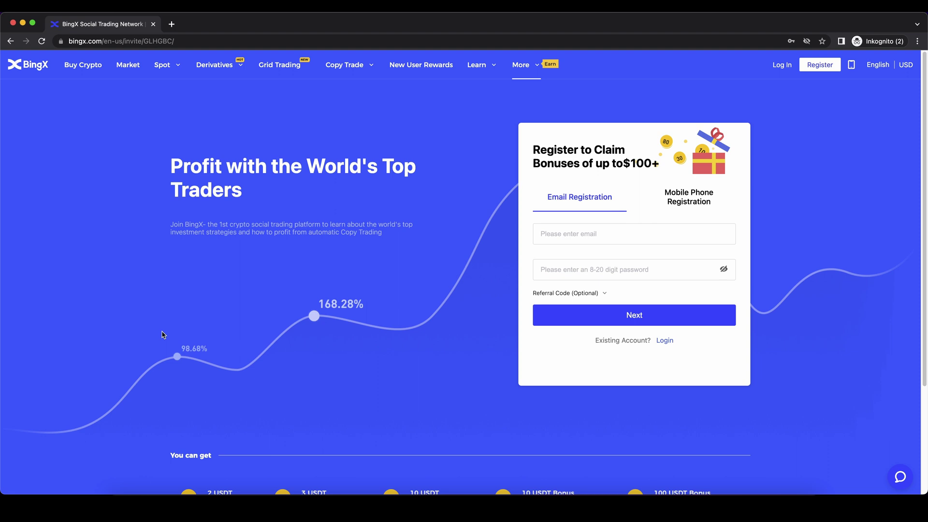
Scroll down to the 'You can get' sign-up bonus list, highlight it, then scroll back up
scroll(417, 198, "down", 2)
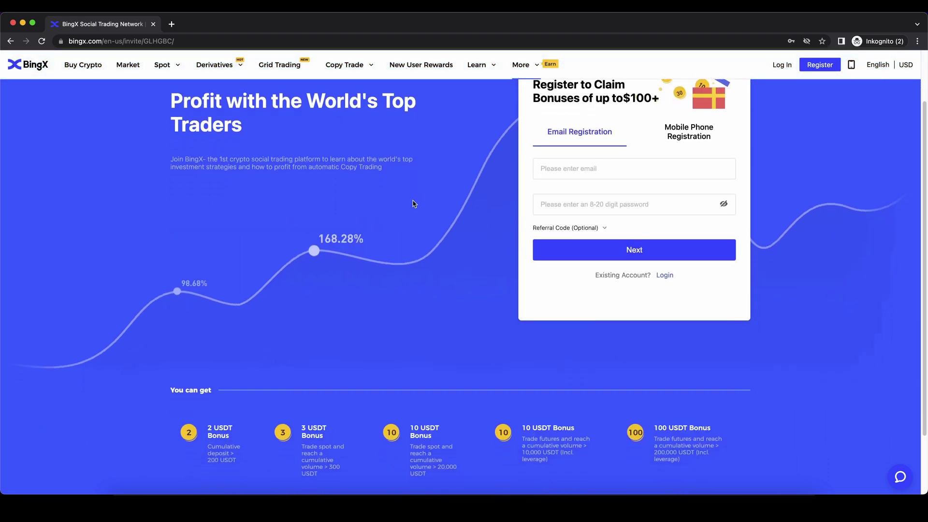
scroll(417, 208, "down", 3)
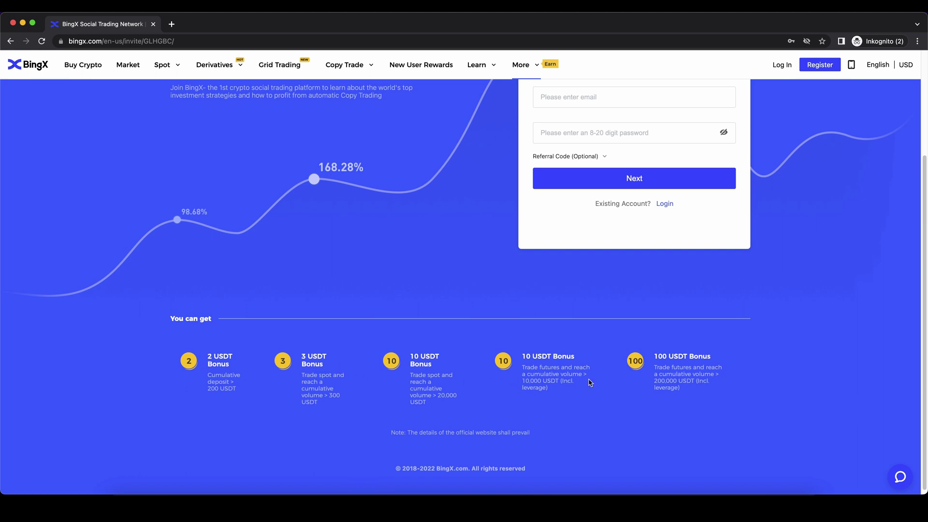
left_click_drag(205, 352, 729, 375)
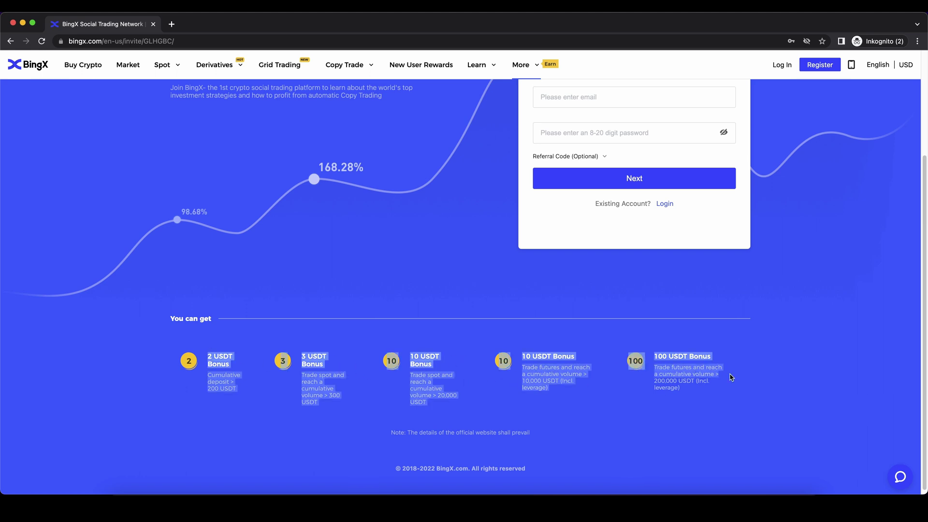
left_click(706, 380)
scroll(707, 380, "up", 5)
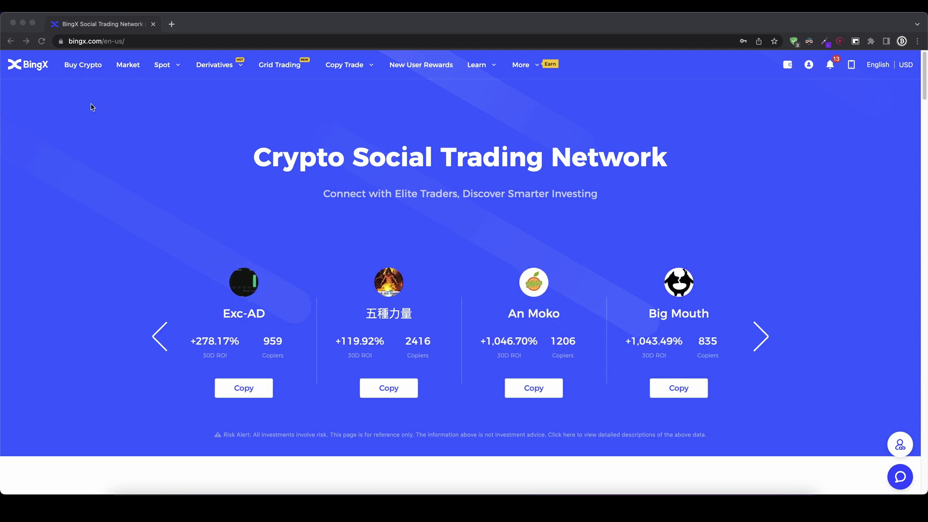
Go to the Fiat Gateway page via Buy Crypto in the top navigation
left_click(80, 69)
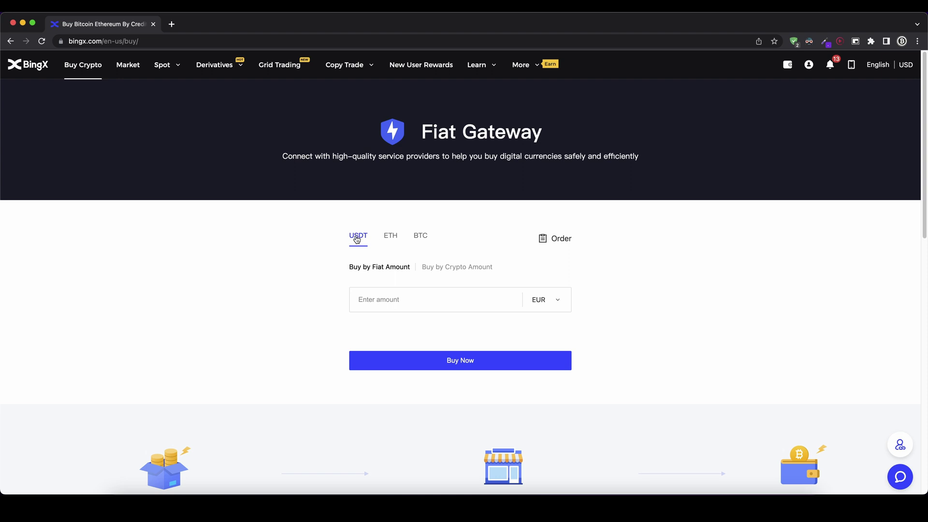
Preview the ETH and BTC tabs, return to USDT, and keep EUR as the paying currency
left_click(390, 236)
left_click(420, 236)
left_click(359, 239)
left_click(570, 309)
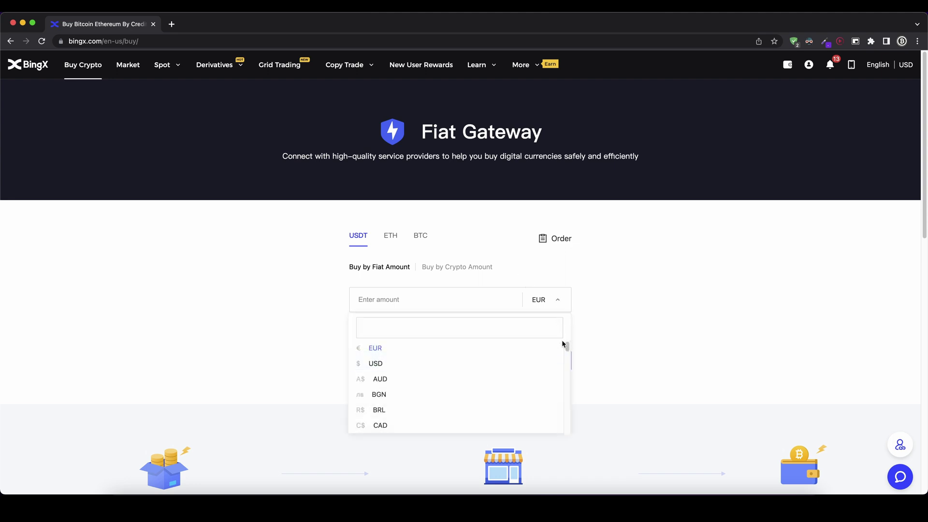
left_click_drag(567, 348, 561, 326)
left_click(377, 349)
Enter an amount of 500 EUR and check the estimated USDT received
left_click(547, 309)
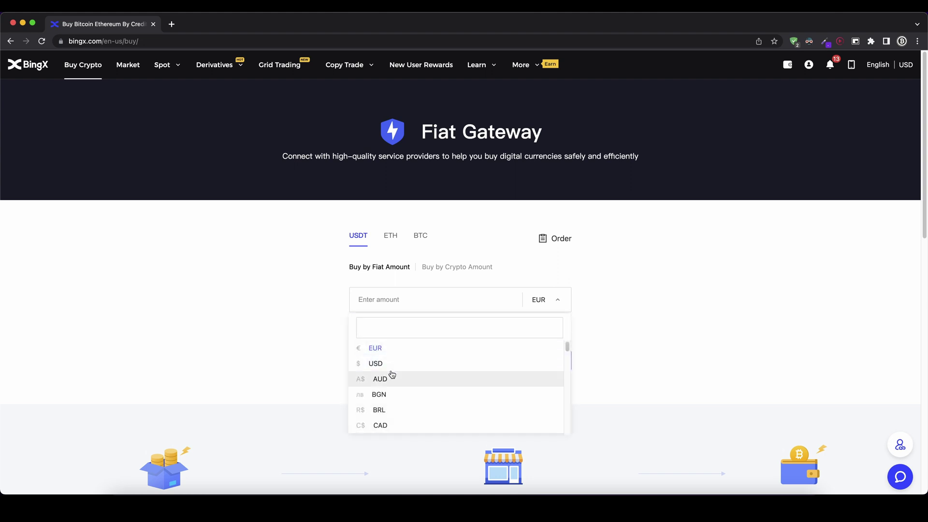
left_click(385, 297)
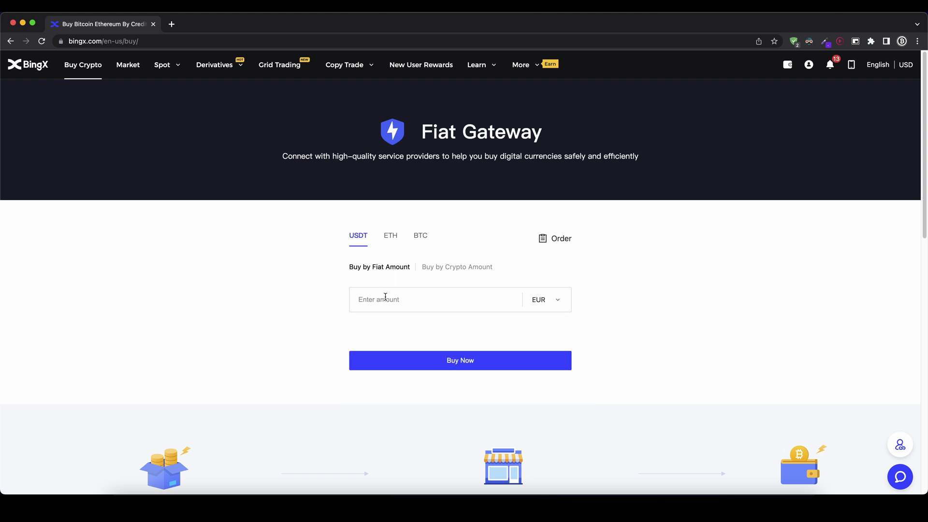
type("500")
left_click_drag(457, 301, 468, 300)
Compare the MoonPay, Advcash and Banxa offers for the 500 EUR USDT purchase
left_click(464, 365)
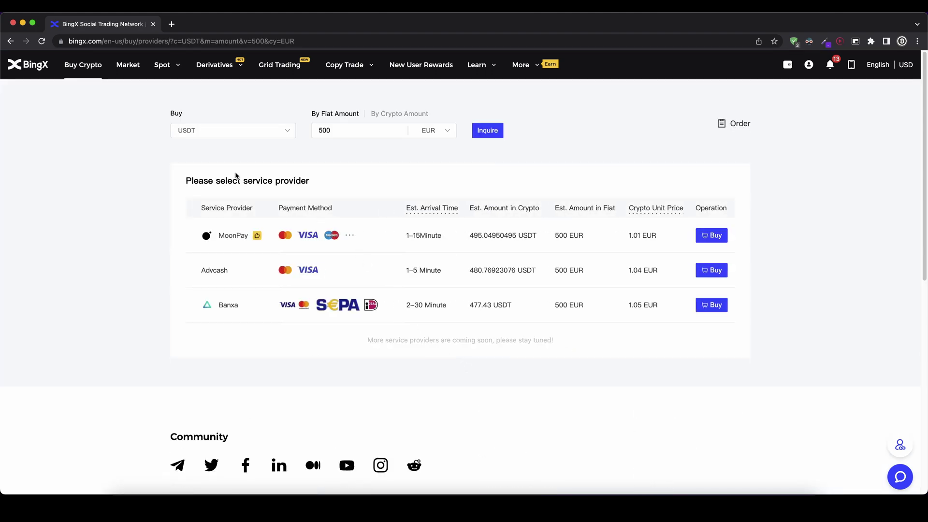
left_click_drag(244, 180, 311, 184)
left_click(319, 187)
mouse_move(350, 234)
left_click_drag(468, 235, 501, 236)
left_click_drag(478, 267, 506, 270)
left_click_drag(478, 305, 507, 306)
left_click_drag(406, 237, 427, 236)
left_click(426, 236)
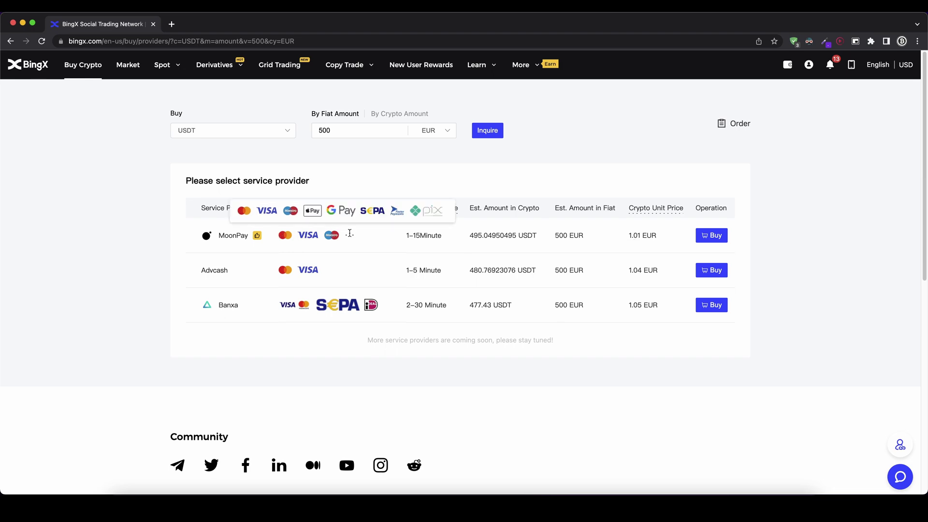
Buy through MoonPay, agreeing to the third-party disclaimer and confirming
left_click(712, 236)
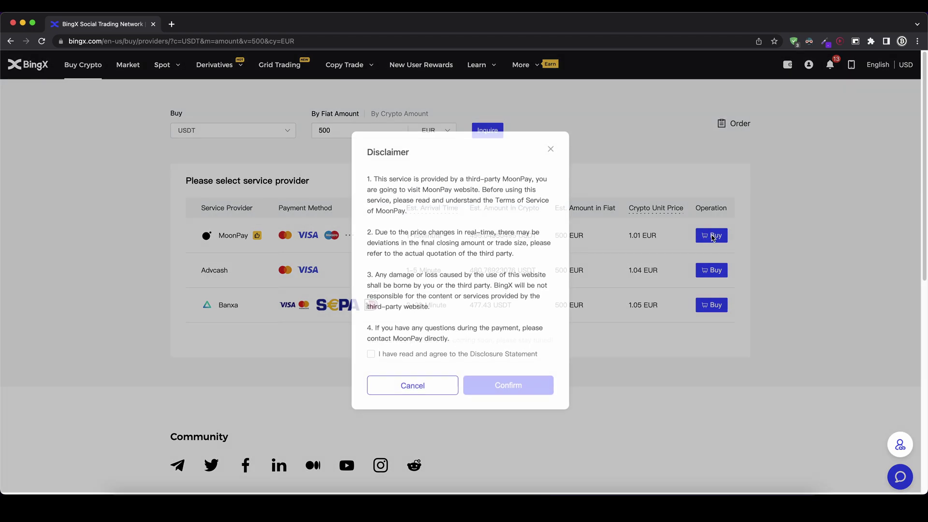
left_click(370, 356)
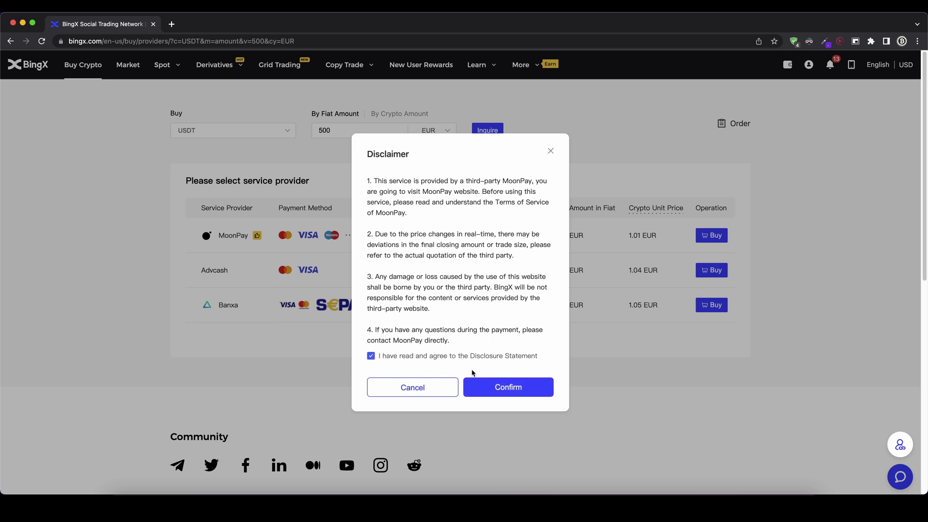
left_click(492, 386)
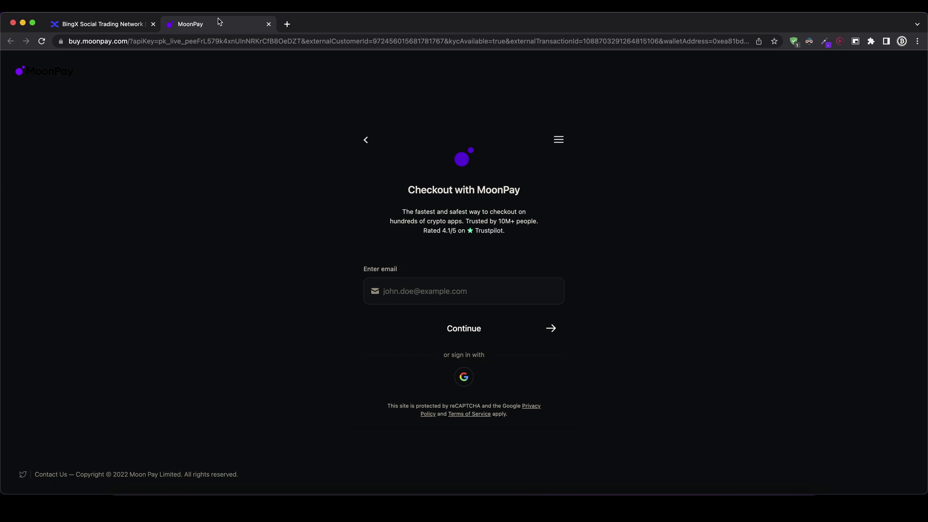
Close the MoonPay checkout tab and review the MoonPay-to-Banxa provider rows again
left_click(269, 24)
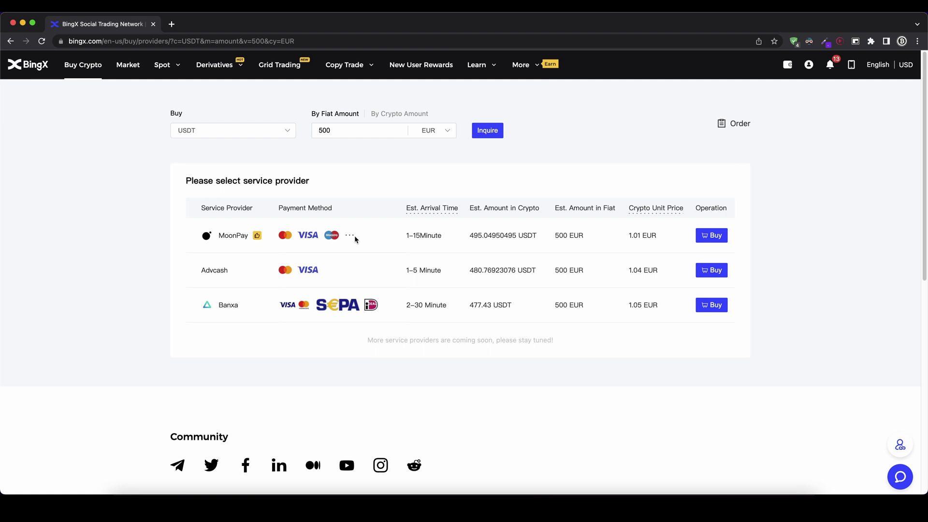
left_click_drag(419, 249, 432, 307)
left_click(432, 307)
On the Deposit page, switch the coin to BTC on the BTC network and copy its address
mouse_move(788, 65)
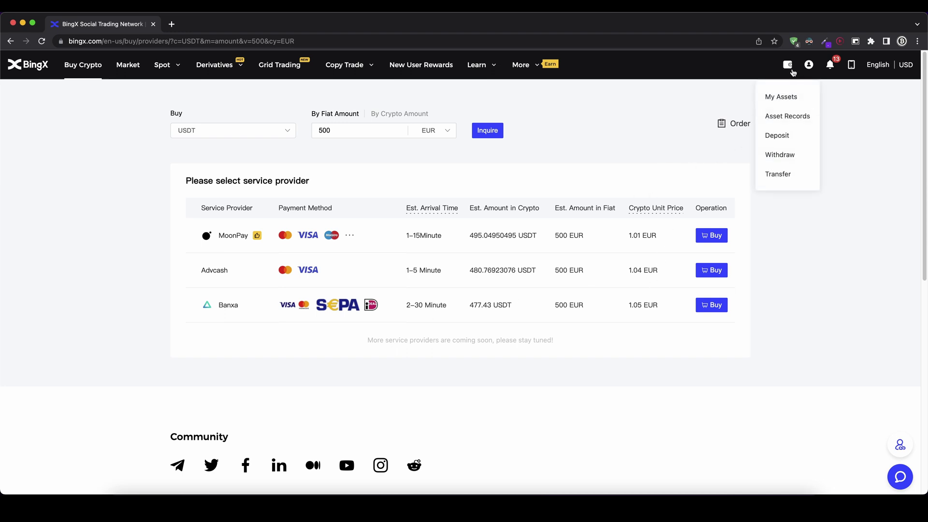
left_click(799, 145)
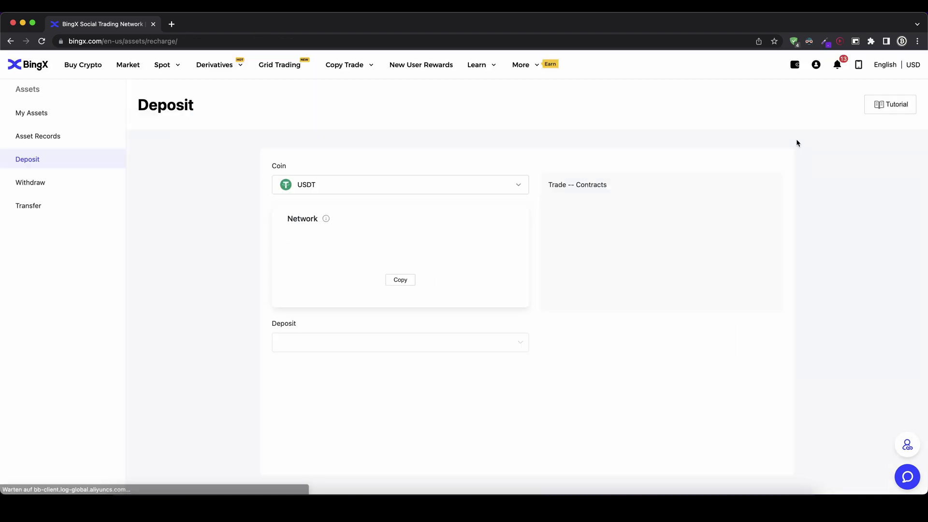
left_click(304, 189)
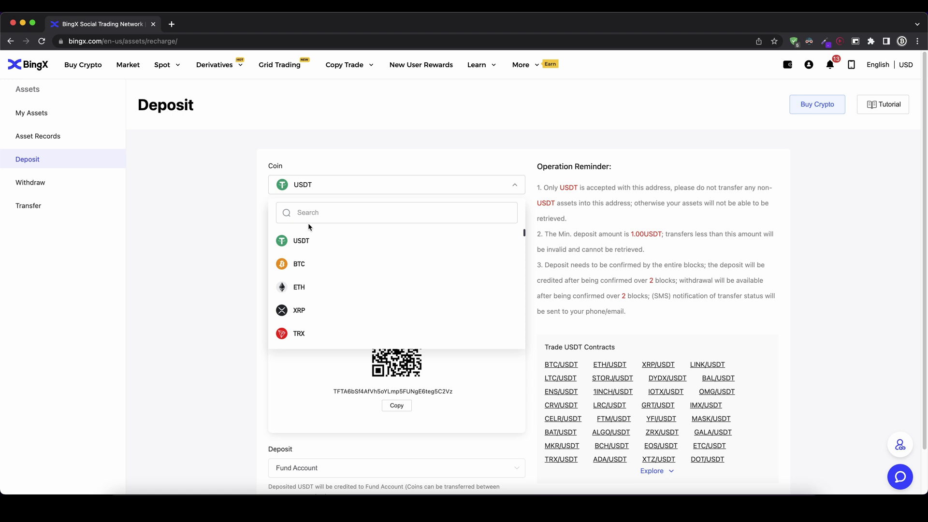
scroll(312, 248, "down", 5)
scroll(312, 249, "up", 5)
left_click(300, 265)
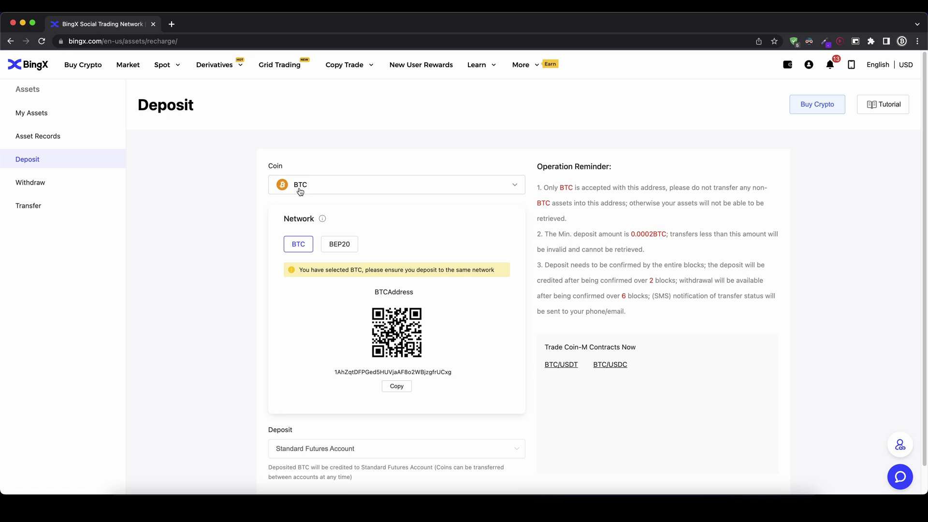
left_click(301, 248)
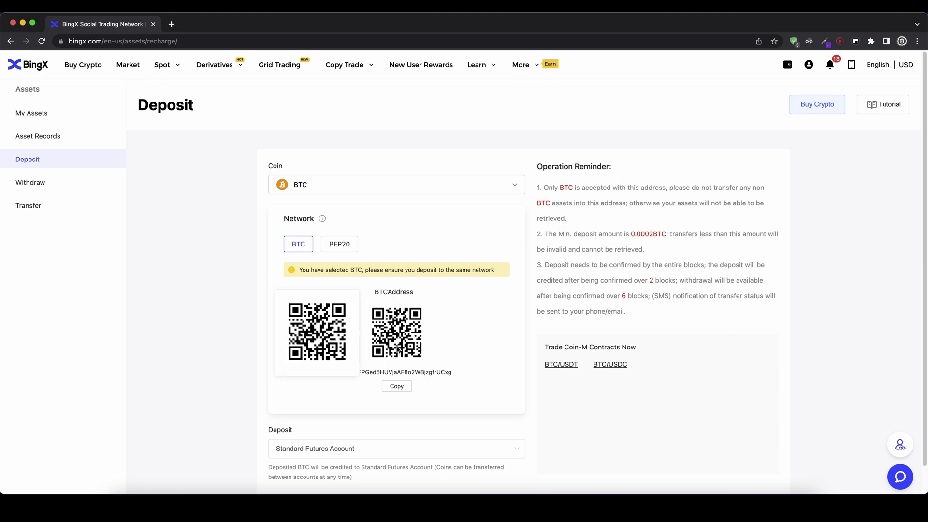
left_click_drag(335, 374, 417, 385)
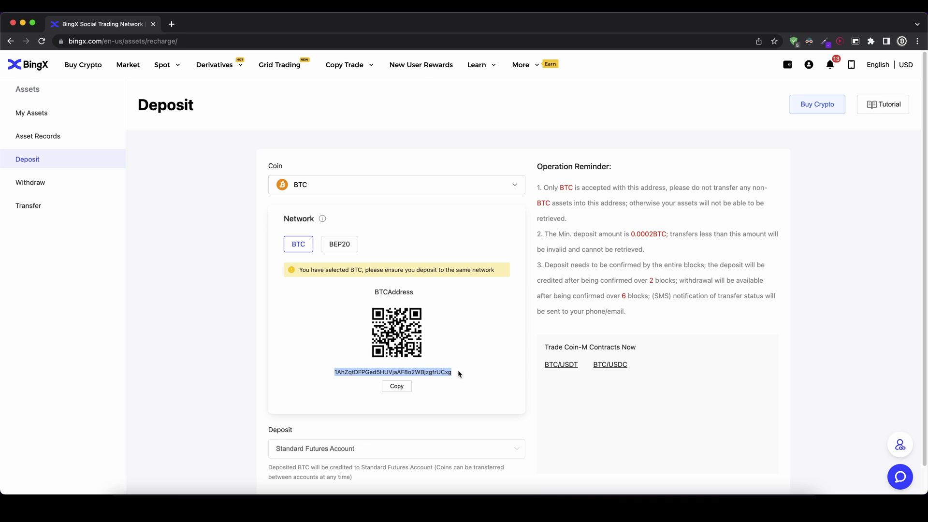
left_click(396, 387)
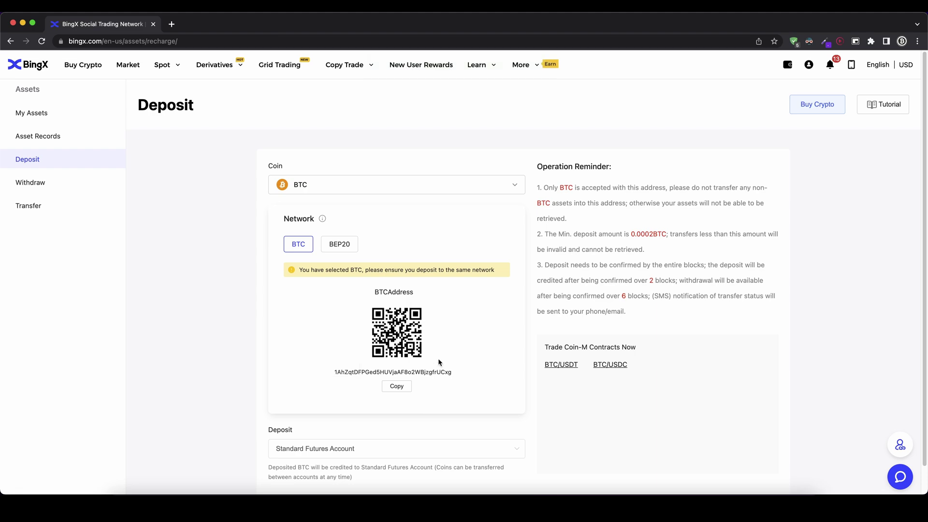
Switch the deposit coin to USDT on TRC20 and view its address and QR code
left_click(446, 192)
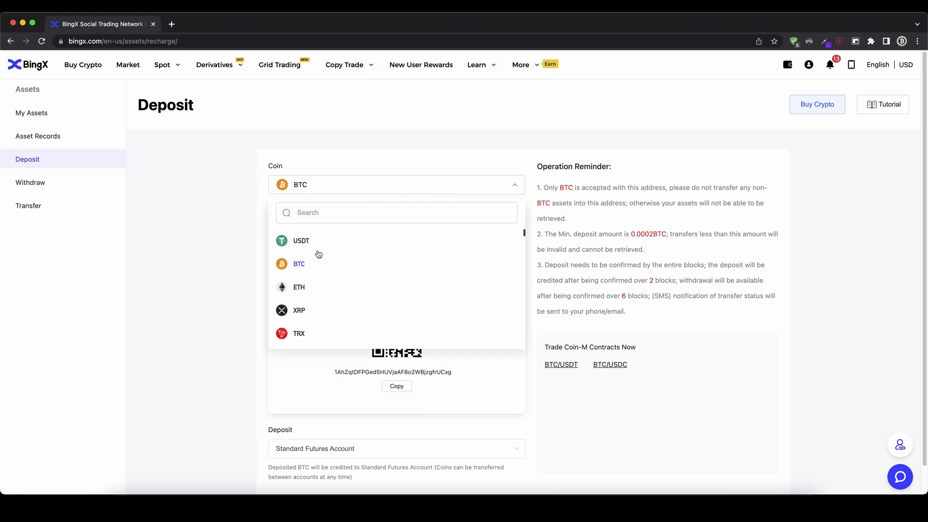
left_click(301, 241)
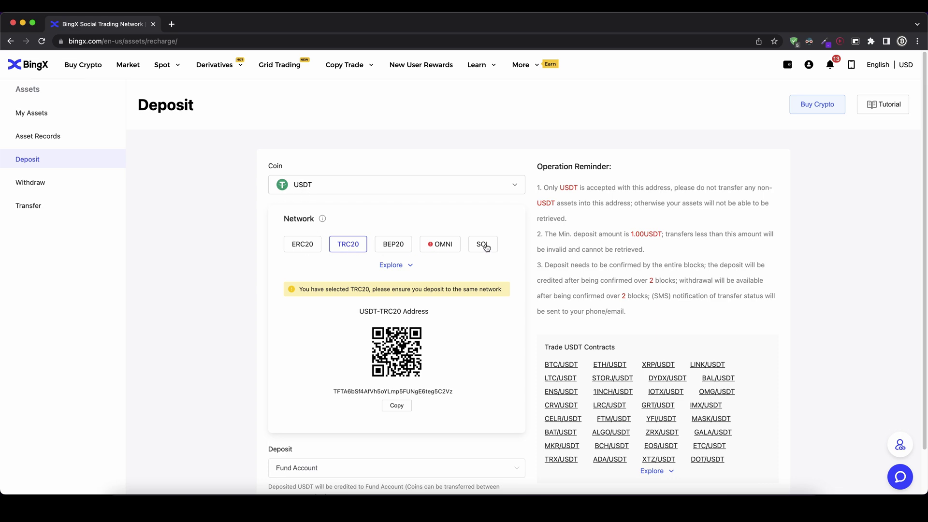
left_click(353, 247)
double_click(334, 393)
left_click(456, 394)
mouse_move(396, 334)
Open My Assets, then the Fund Account, and check the 119.81 USDT available
mouse_move(788, 64)
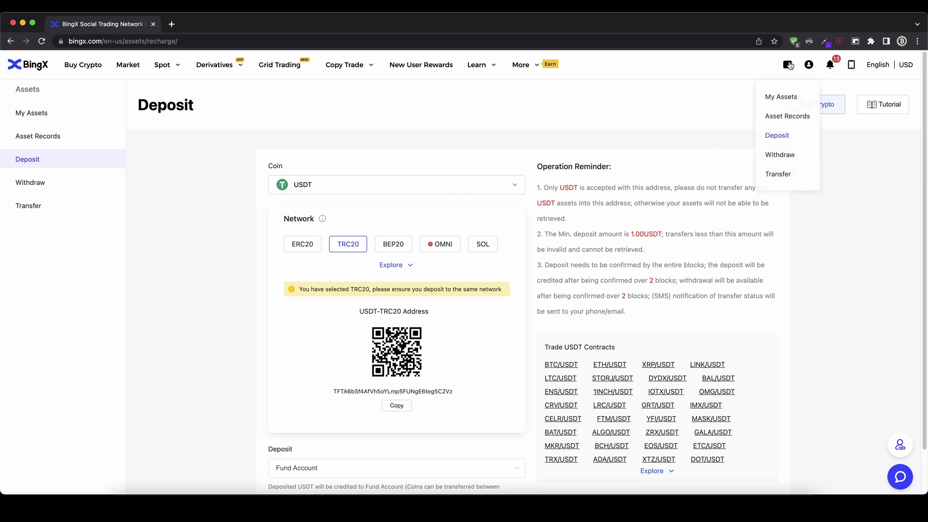
left_click(780, 96)
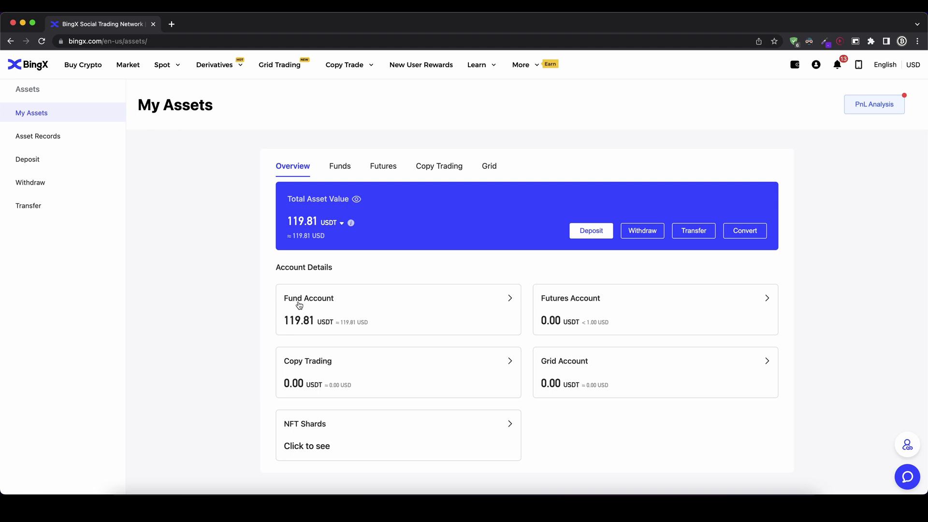
left_click(299, 305)
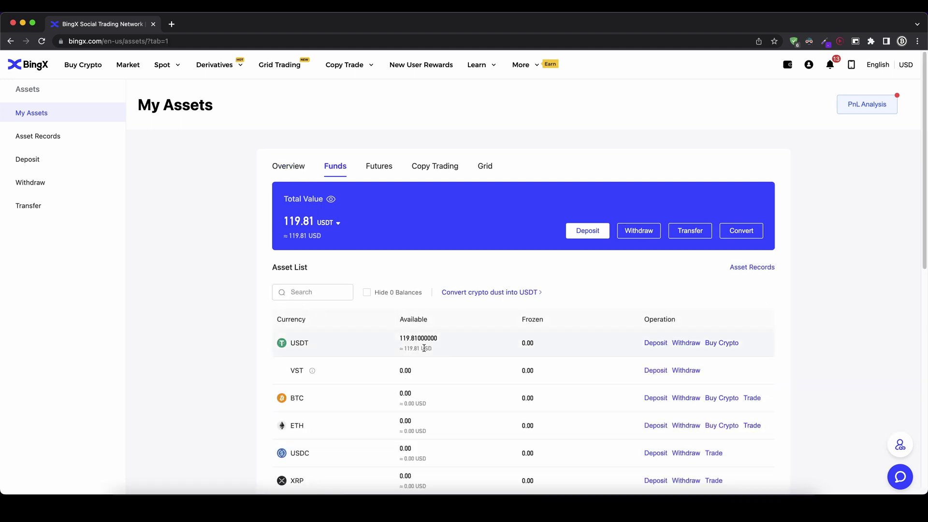
left_click_drag(401, 338, 428, 347)
left_click(328, 339)
left_click_drag(290, 344, 433, 341)
left_click(433, 344)
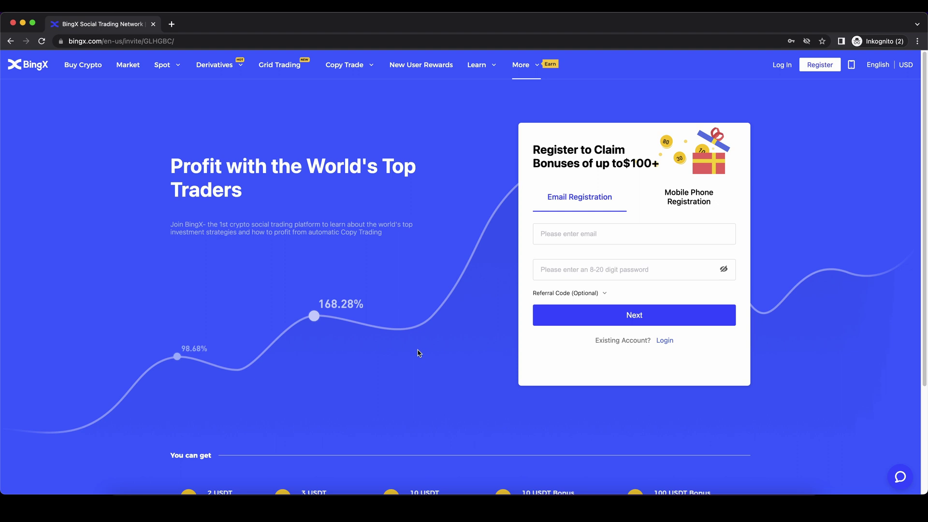
scroll(409, 314, "down", 3)
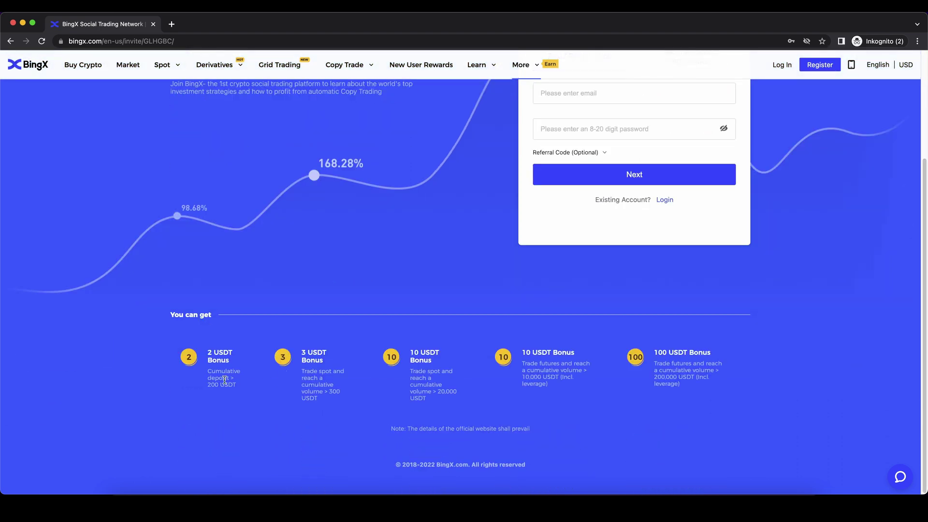
left_click_drag(203, 347, 726, 394)
left_click(721, 391)
scroll(713, 391, "up", 3)
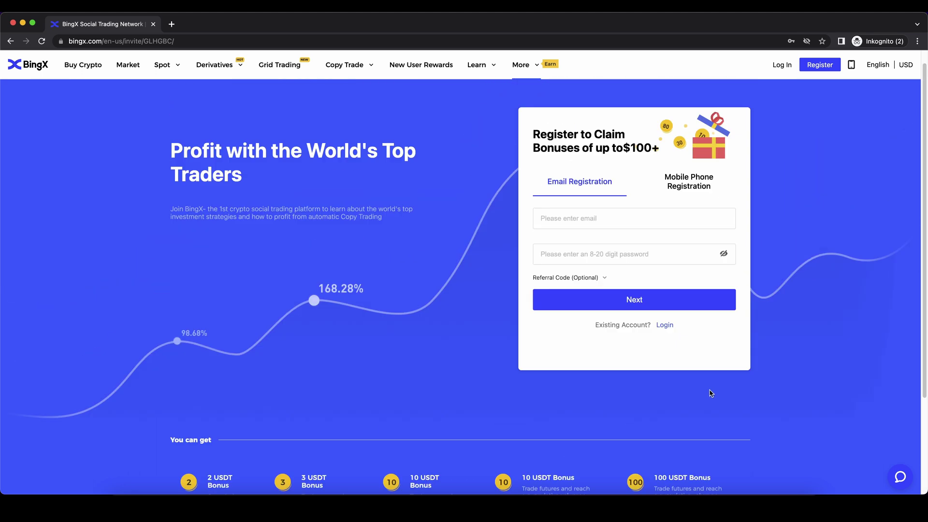